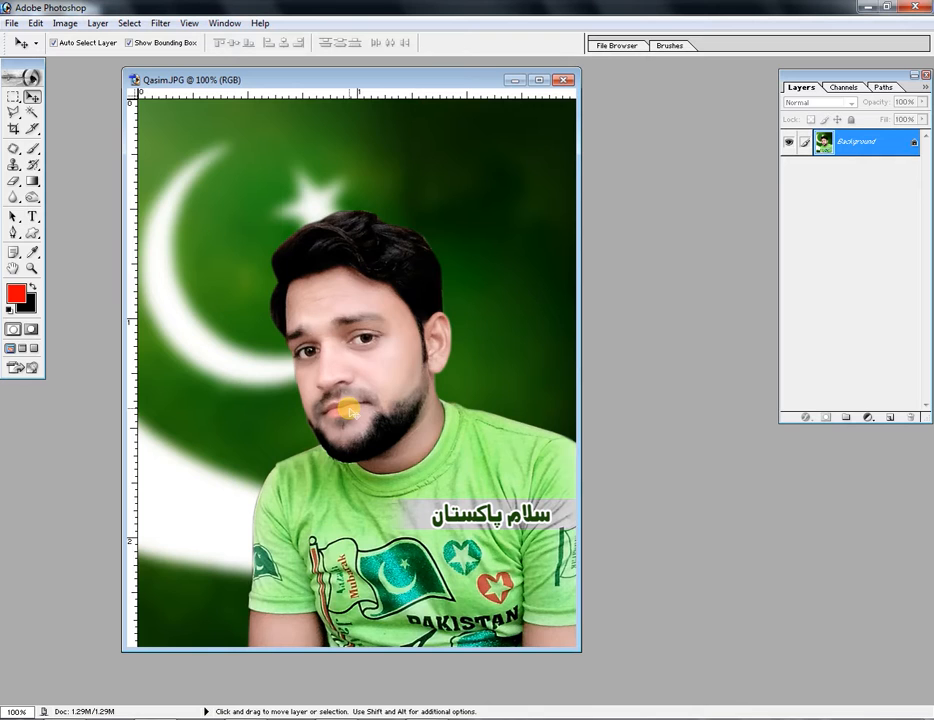
- Maximize the portrait's window and set up the Pen tool to draw work paths in add-to-path mode
click(539, 79)
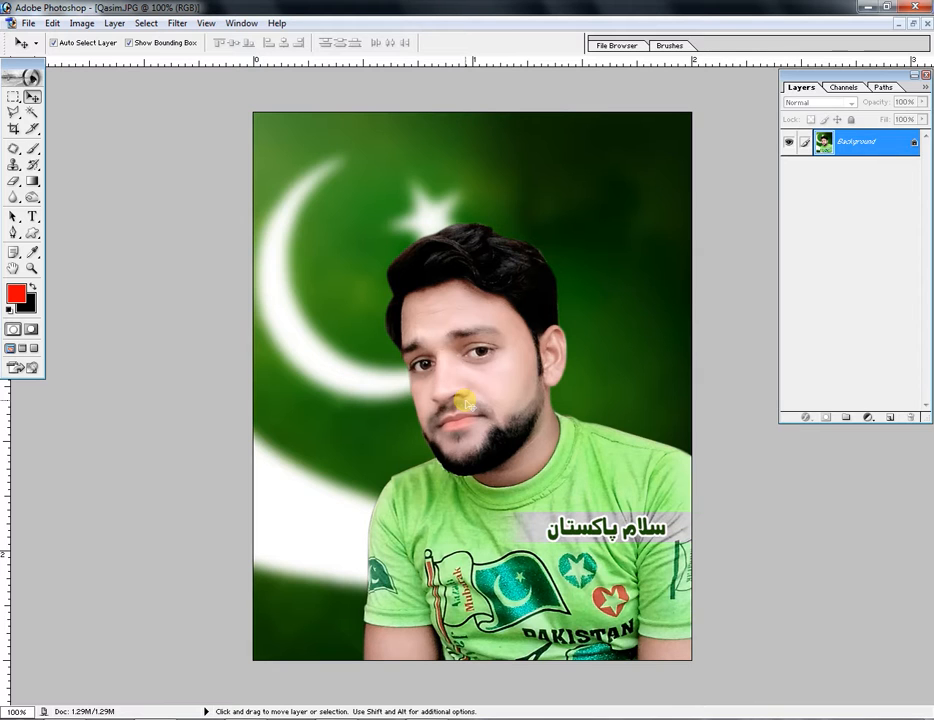
key(ctrl+plus)
key(ctrl+plus)
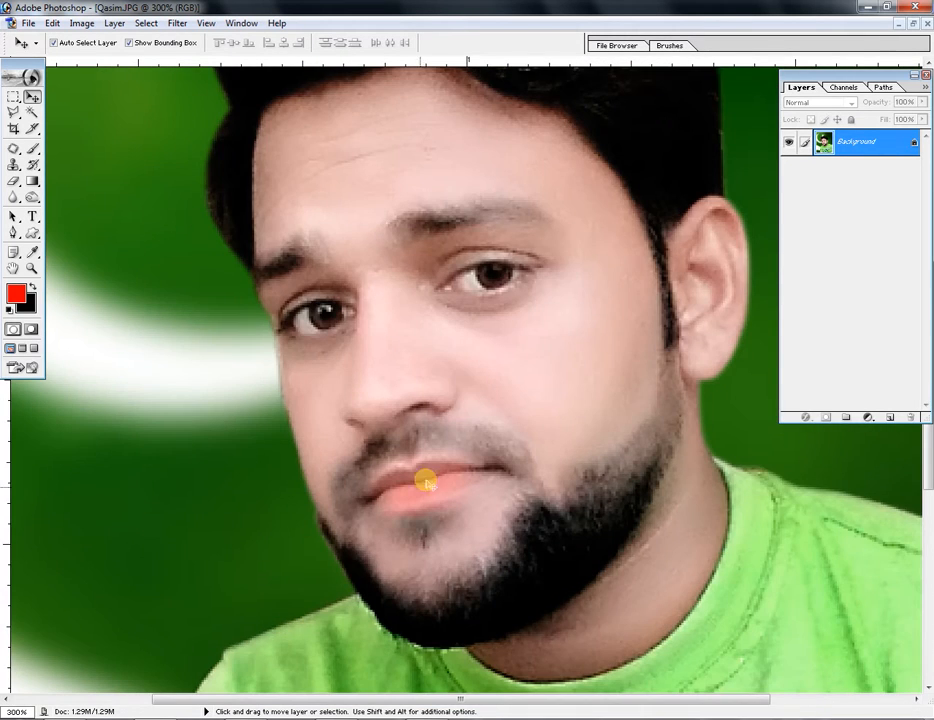
key(space)
drag(300, 680, 354, 334)
drag(240, 495, 334, 346)
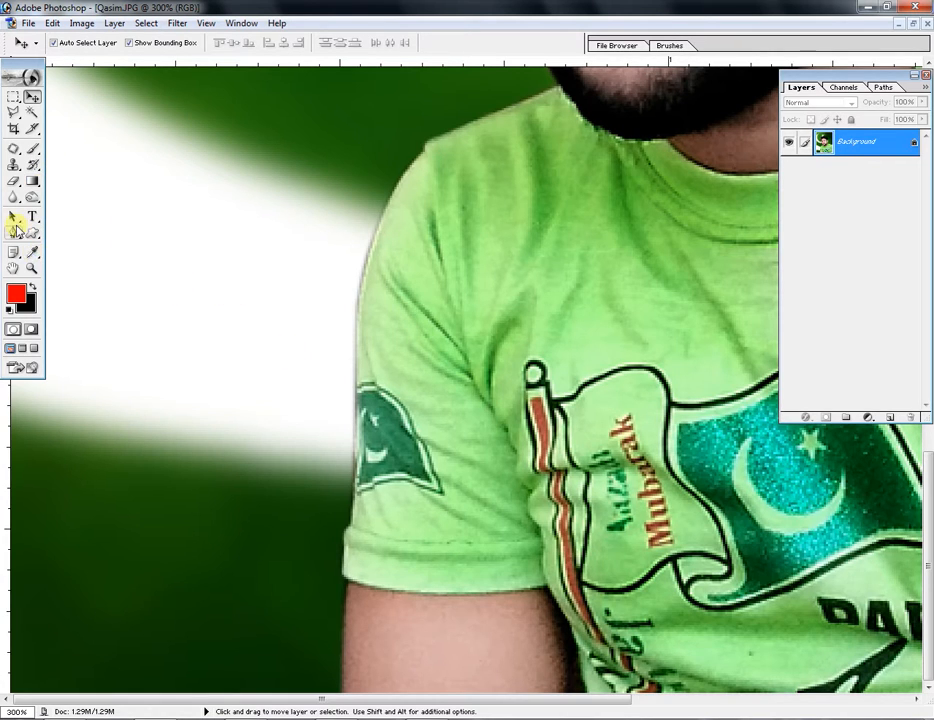
click(13, 233)
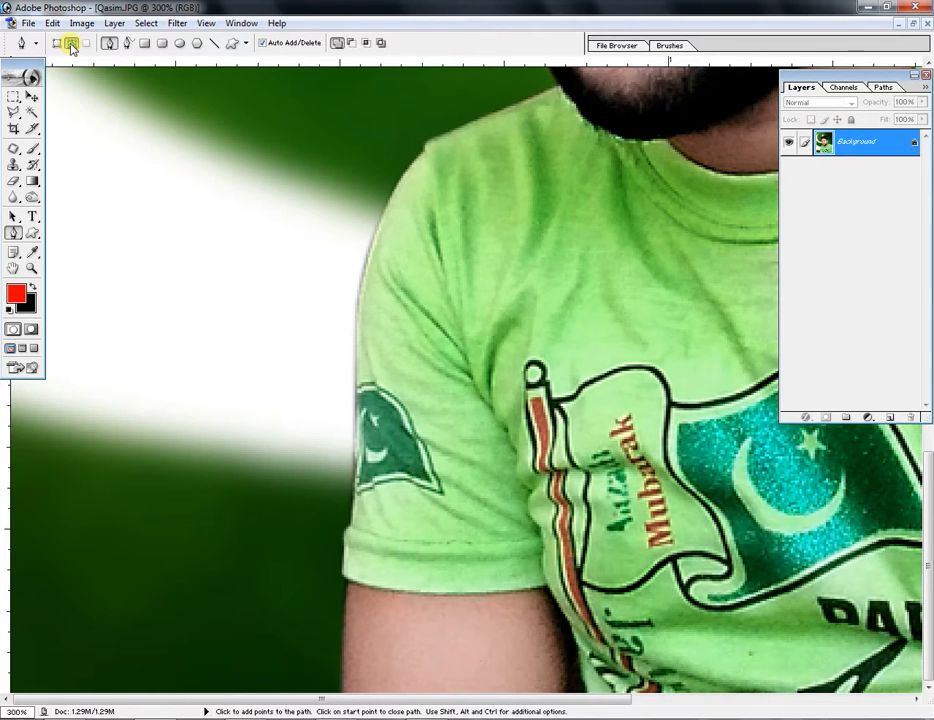
click(338, 43)
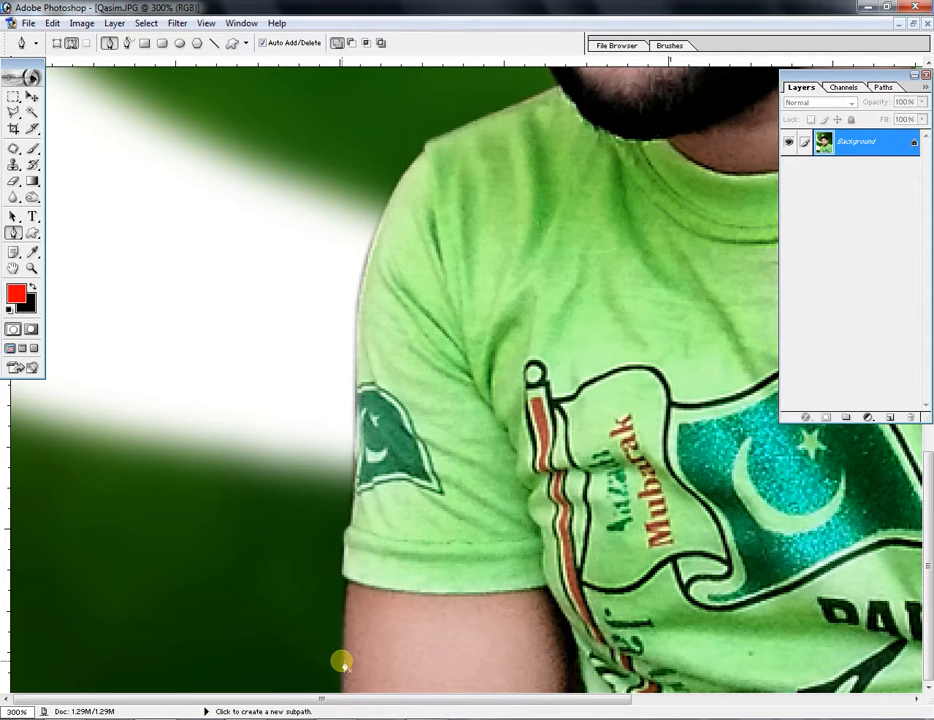
- Start a path at the image's lower edge beside the man's arm and extend it up to the sleeve hem
key(ctrl+plus)
key(ctrl+plus)
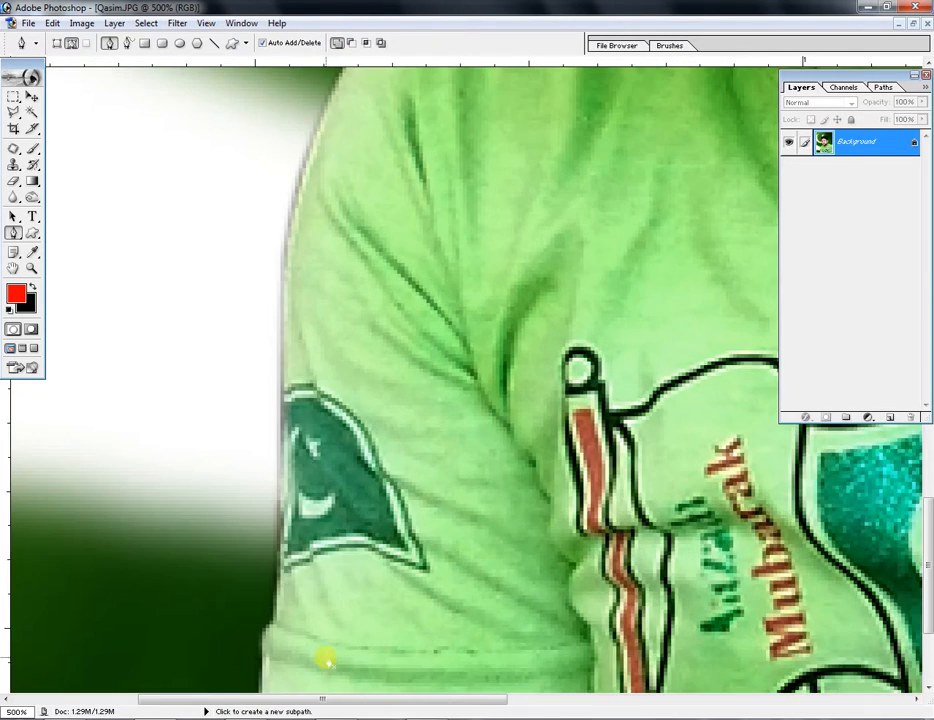
drag(317, 643, 353, 310)
drag(327, 507, 350, 350)
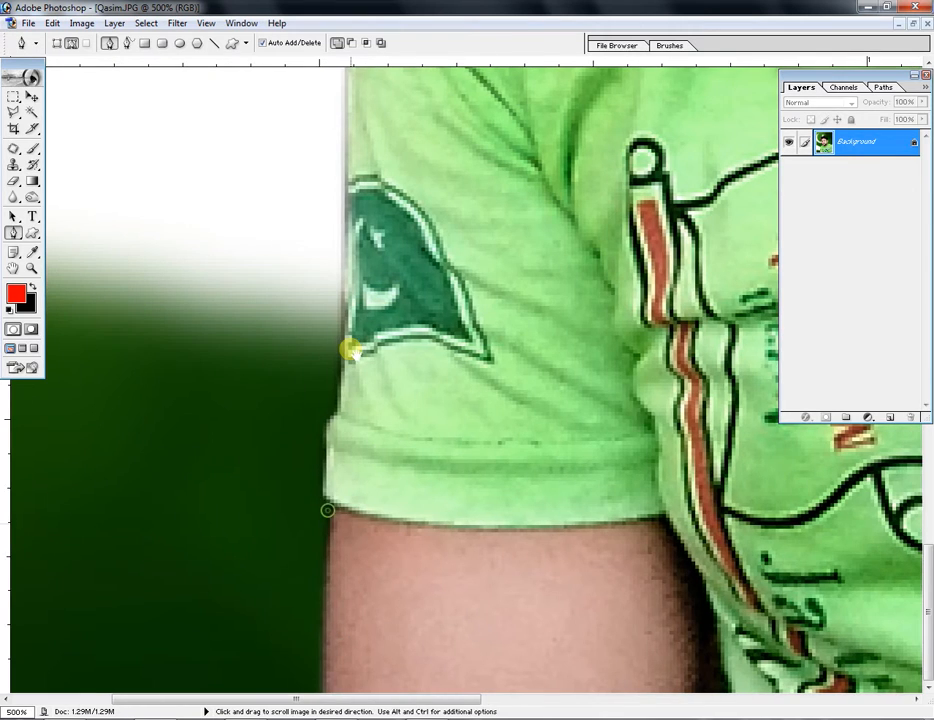
click(323, 688)
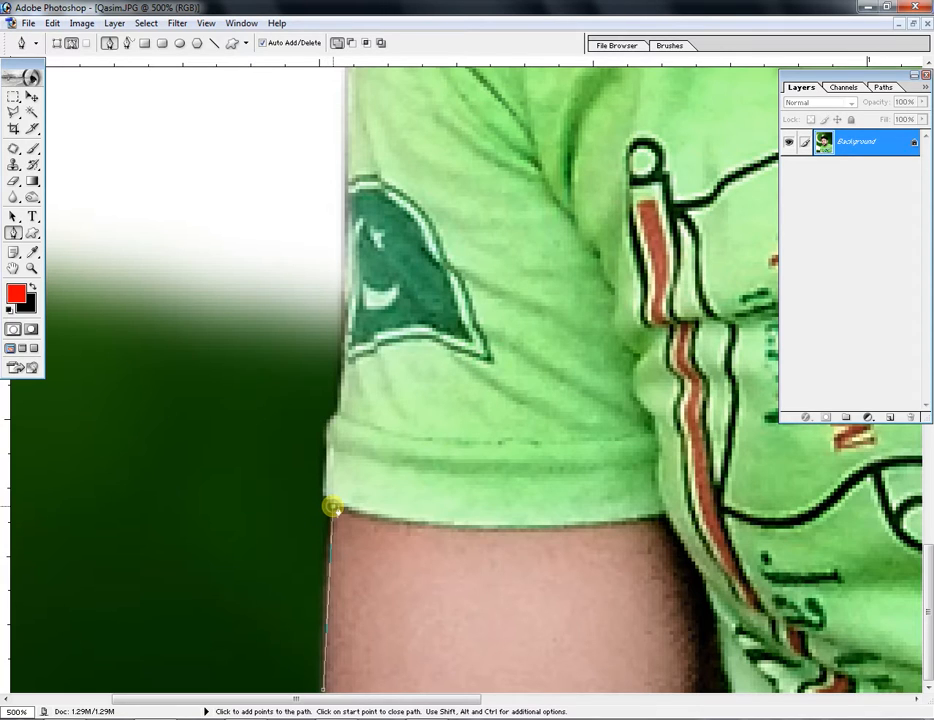
click(331, 509)
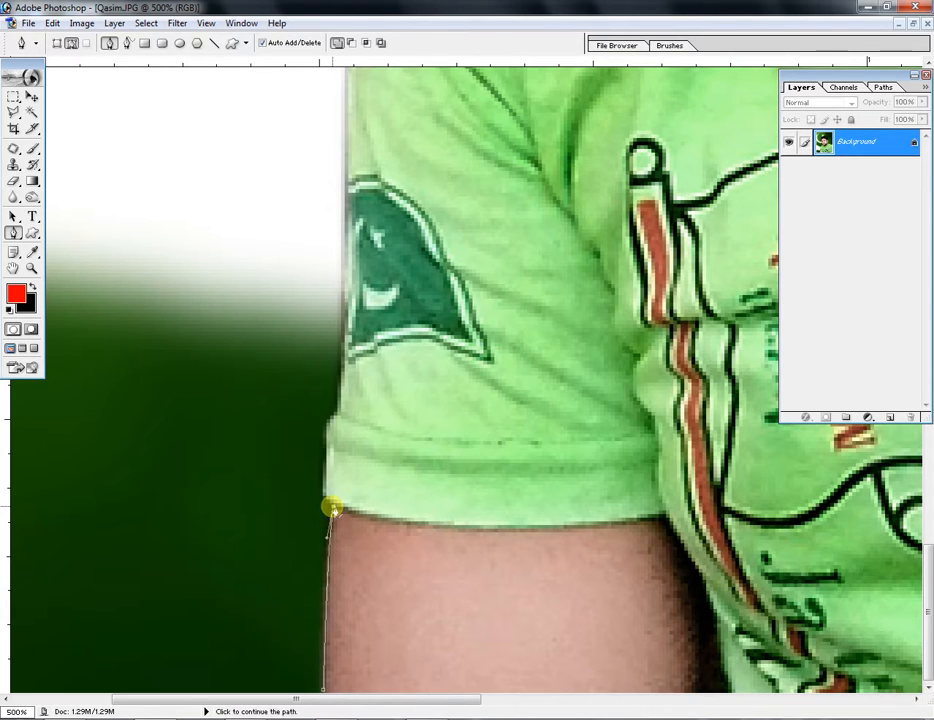
- Continue the path around the hem corner and up the outer edge of the sleeve cuff
click(331, 506)
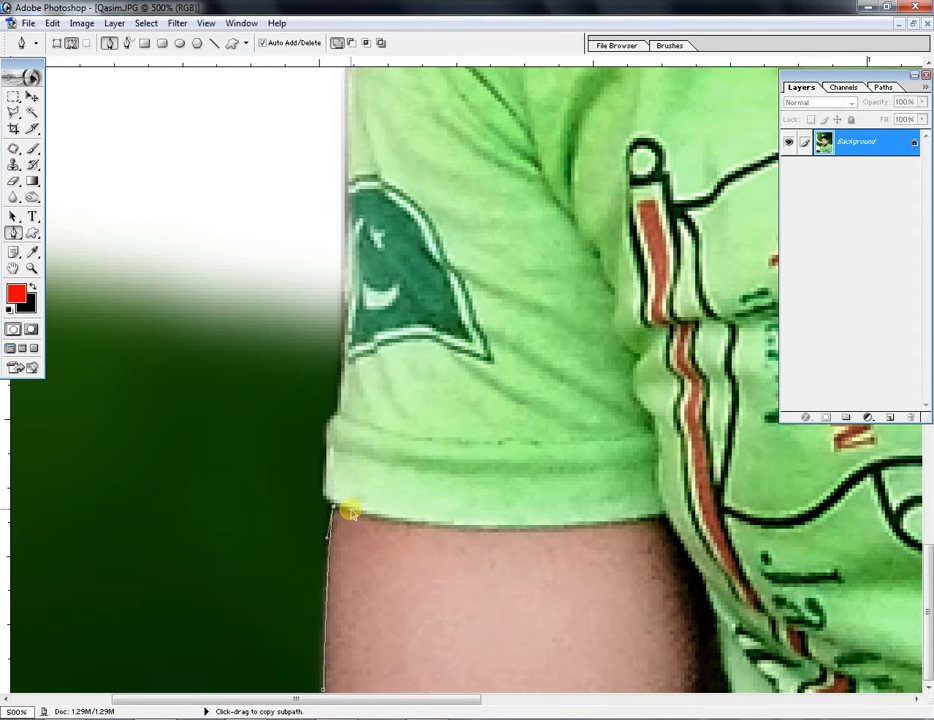
key(ctrl+alt+z)
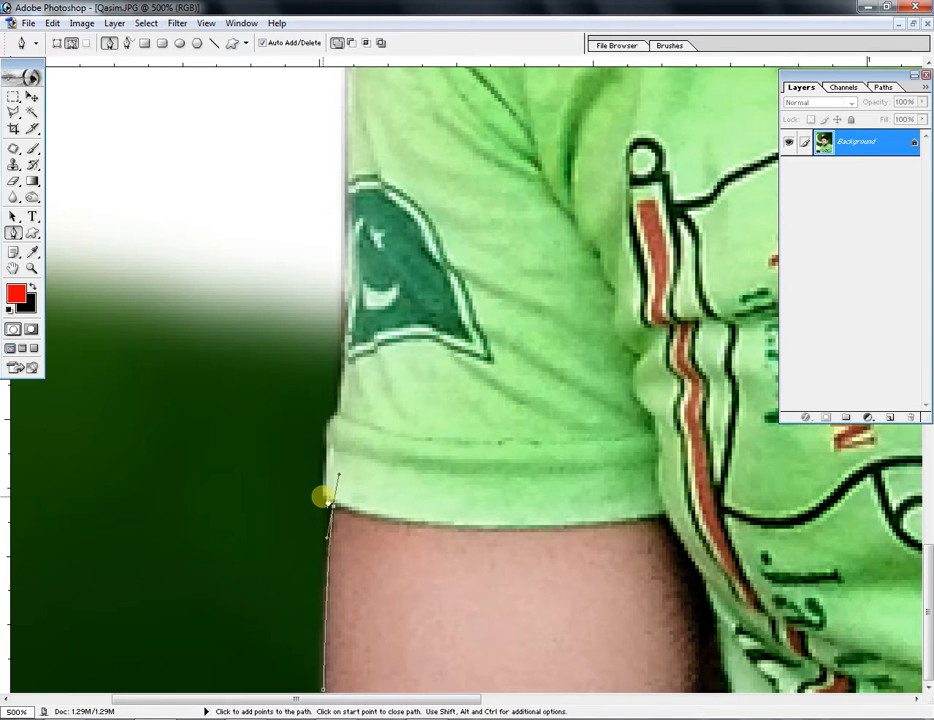
click(328, 501)
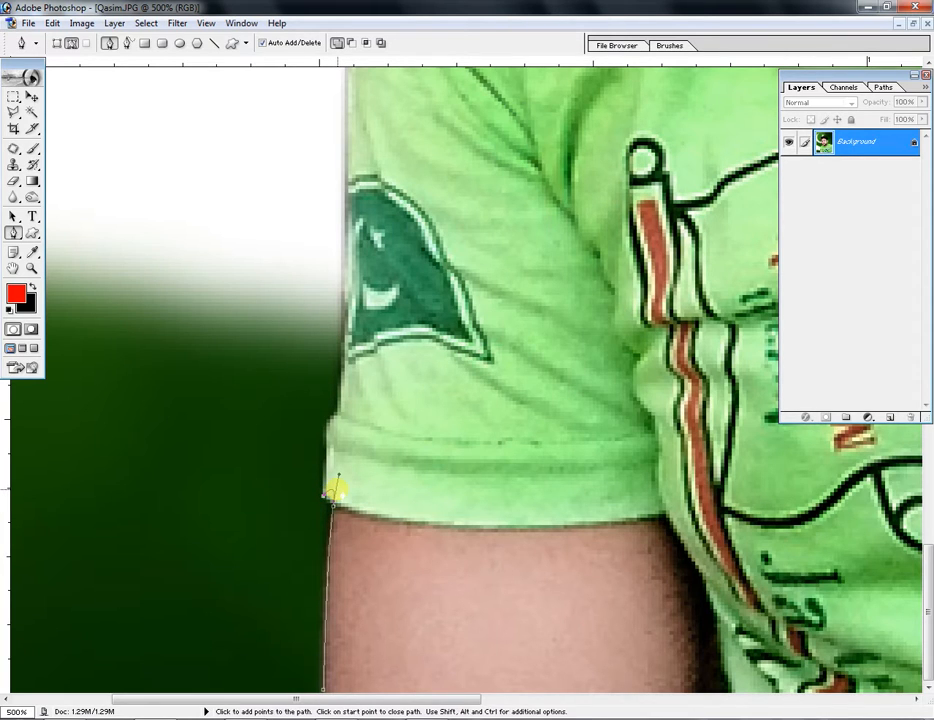
key(ctrl+alt+z)
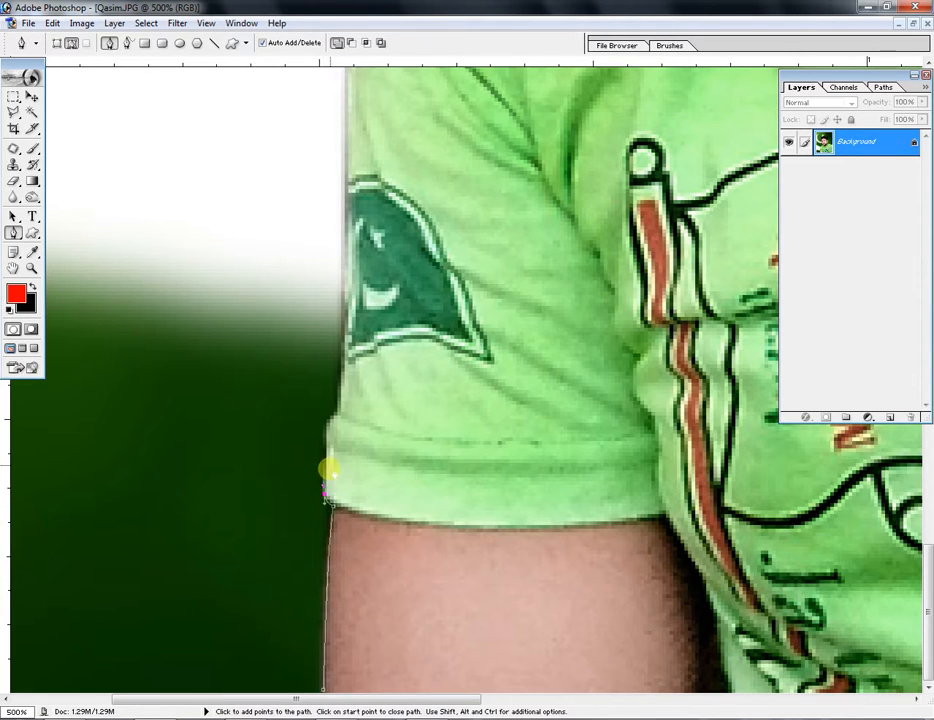
click(327, 424)
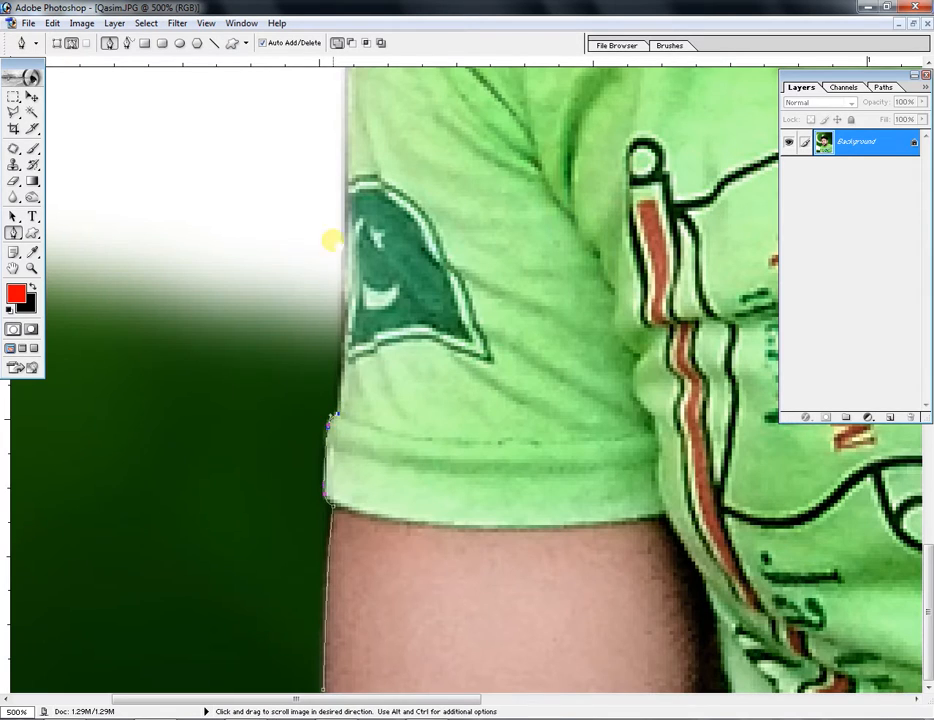
- Trace the path up the outer edge of the sleeve above the cuff toward the shoulder
drag(329, 240, 329, 447)
click(339, 533)
click(344, 322)
drag(353, 209, 240, 590)
key(space)
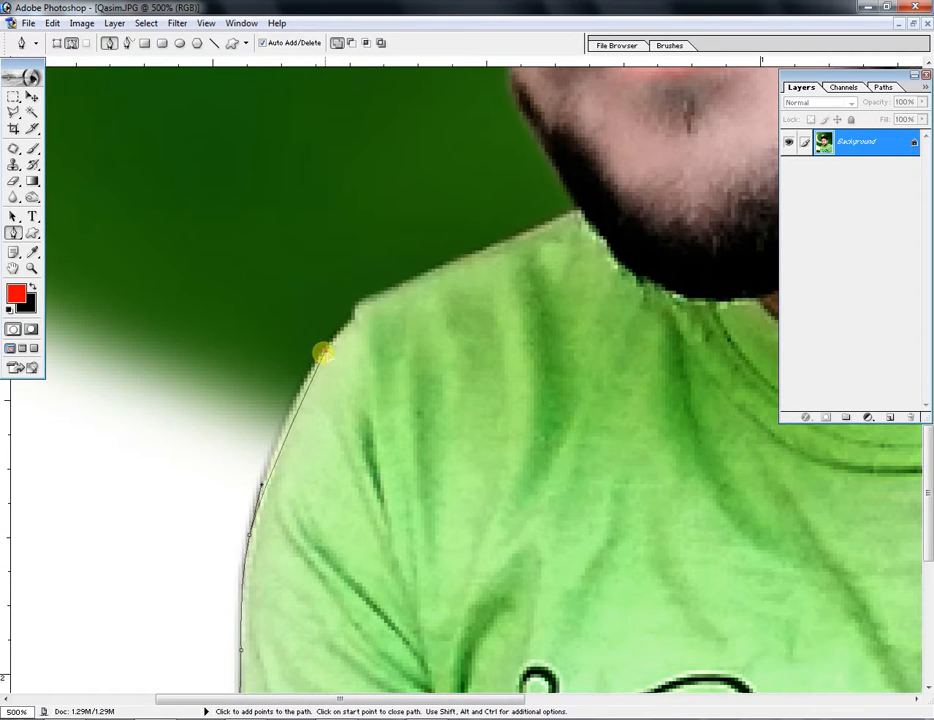
- Extend the path over the shoulder corner and along the shirt's shoulder line toward the beard
click(355, 310)
click(427, 271)
key(space)
drag(525, 258, 283, 408)
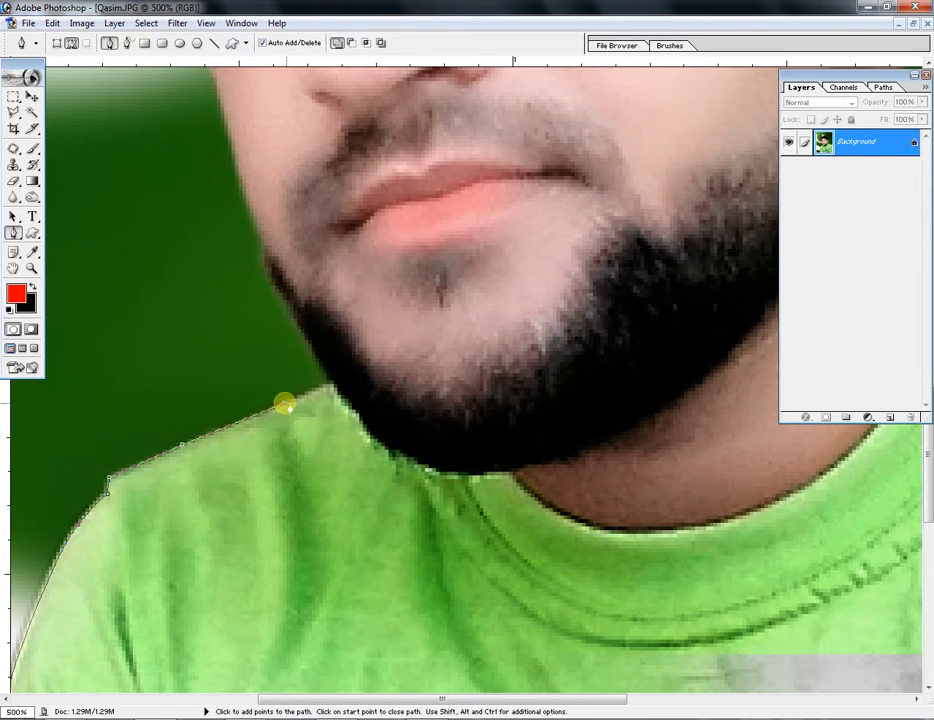
- Trace the path from the collar up the bearded jawline to the lower cheek
key(space)
drag(278, 290, 289, 407)
click(290, 383)
key(space)
drag(264, 316, 295, 440)
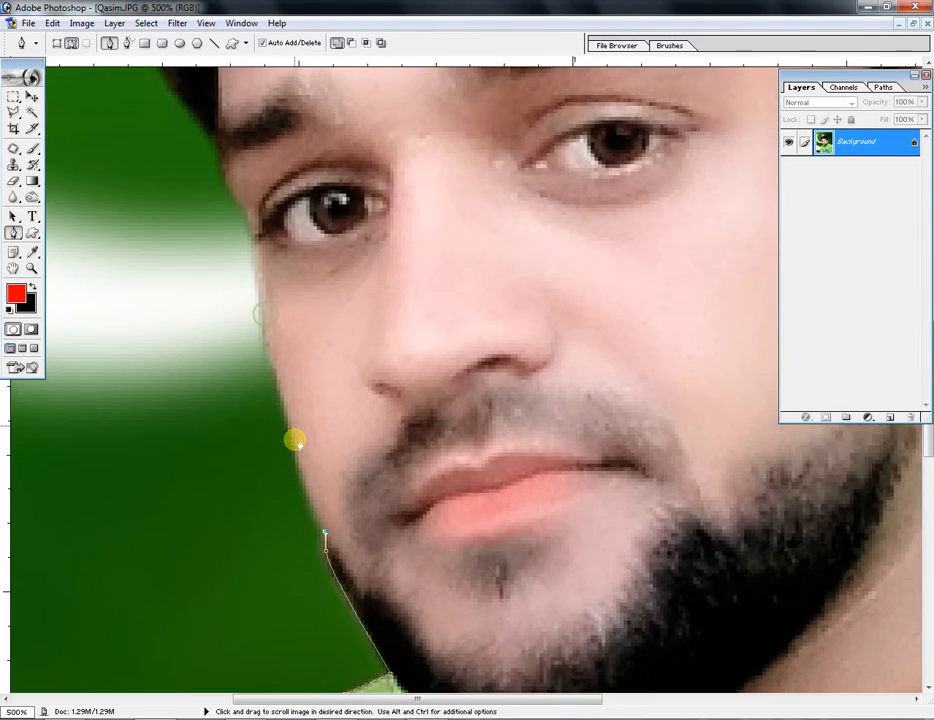
- Continue the path up the cheek and past the eye to the outer end of the eyebrow
drag(276, 369, 261, 417)
key(space)
click(258, 404)
key(space)
drag(244, 359, 262, 425)
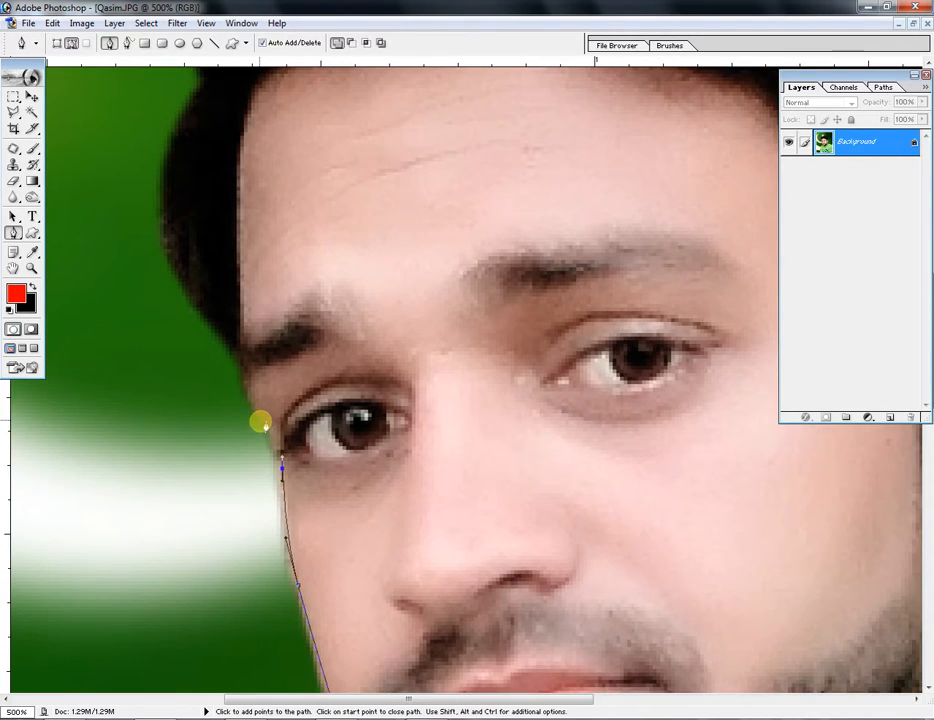
drag(241, 368, 242, 352)
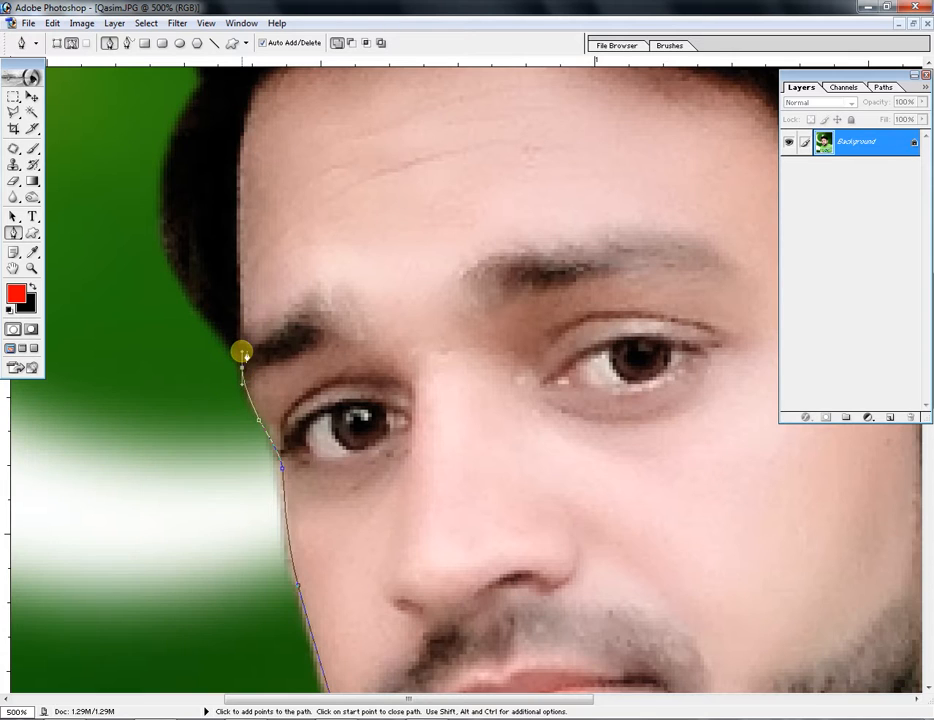
- Trace the path around the side hair at the temple, up to the notch below the fringe
key(space)
drag(206, 316, 273, 496)
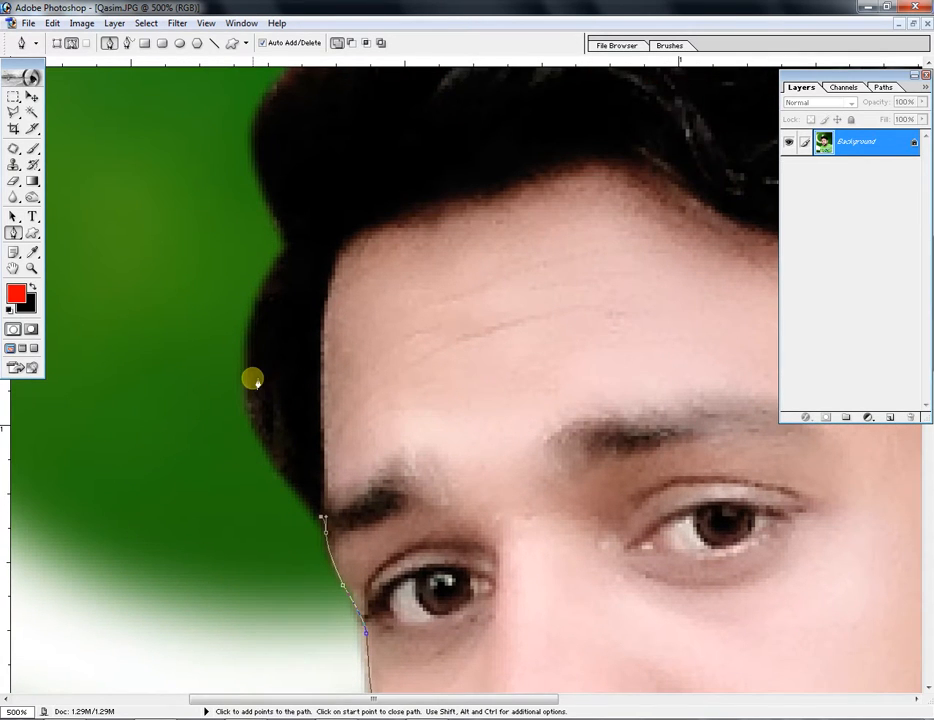
drag(246, 381, 248, 327)
drag(267, 277, 306, 417)
key(space)
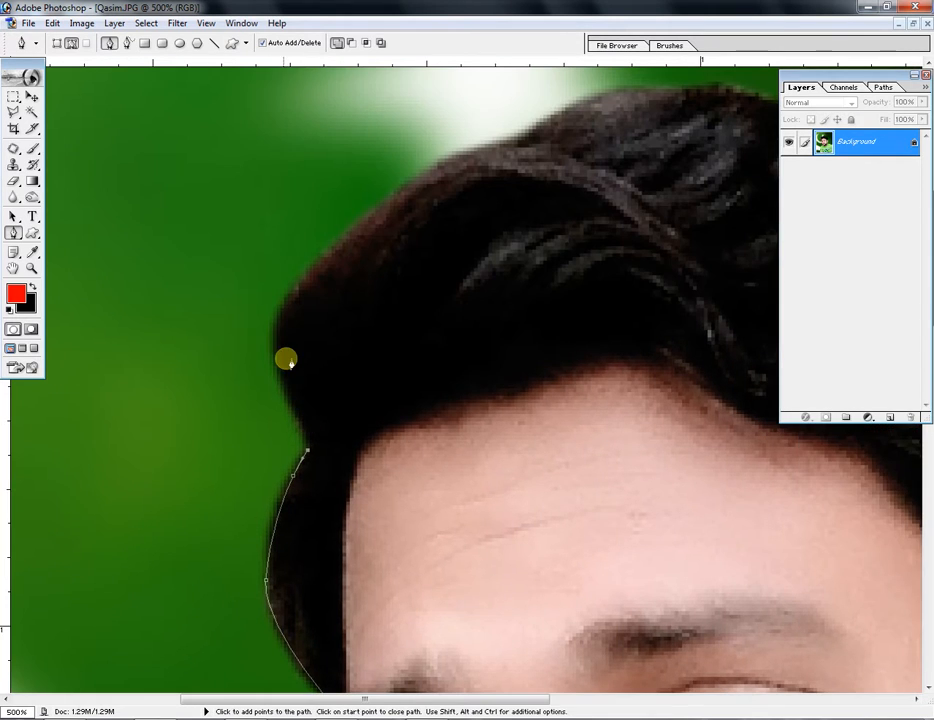
- Trace the path over the front and top of the hair, from the fringe past the crown
drag(278, 342, 317, 265)
key(space)
drag(396, 250, 206, 402)
drag(298, 357, 355, 342)
drag(422, 301, 431, 301)
key(space)
drag(512, 309, 381, 327)
click(462, 350)
drag(502, 389, 518, 400)
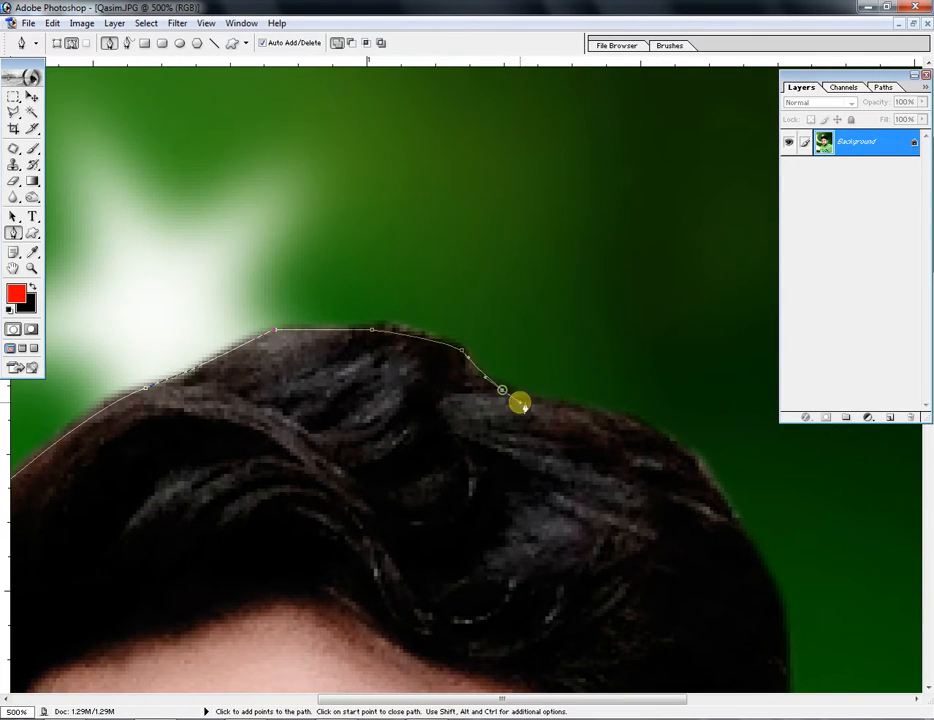
drag(621, 424, 250, 146)
- Continue the path down the back side of the hair toward the ear
key(space)
drag(328, 244, 337, 253)
click(364, 300)
drag(373, 333, 374, 346)
key(space)
drag(384, 449, 372, 385)
- Trace the path around the outer edge of the ear toward the earlobe
click(370, 394)
drag(404, 430, 408, 443)
key(space)
drag(398, 620, 408, 380)
drag(421, 267, 421, 296)
drag(414, 365, 407, 392)
- Extend the path down the neck and over the edge of the shirt collar
key(space)
drag(390, 445, 386, 241)
key(space)
drag(388, 286, 401, 304)
click(404, 311)
drag(454, 336, 363, 392)
- Trace the path along the far shoulder and place a curved anchor just outside the image edge
key(space)
click(508, 385)
click(681, 440)
click(800, 476)
scroll(817, 507, down, 1)
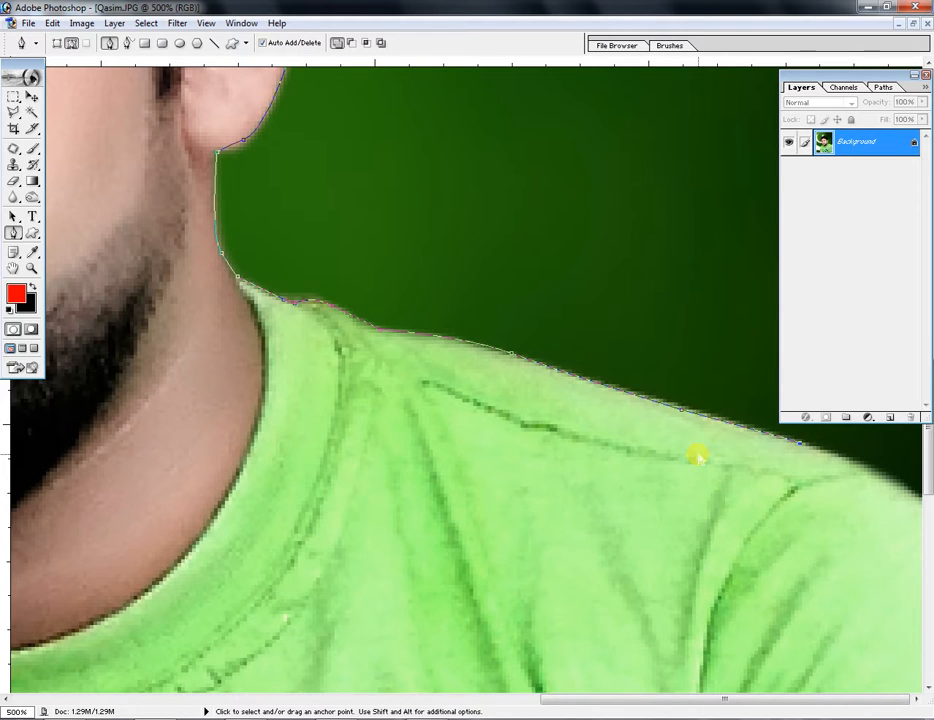
key(ctrl+0)
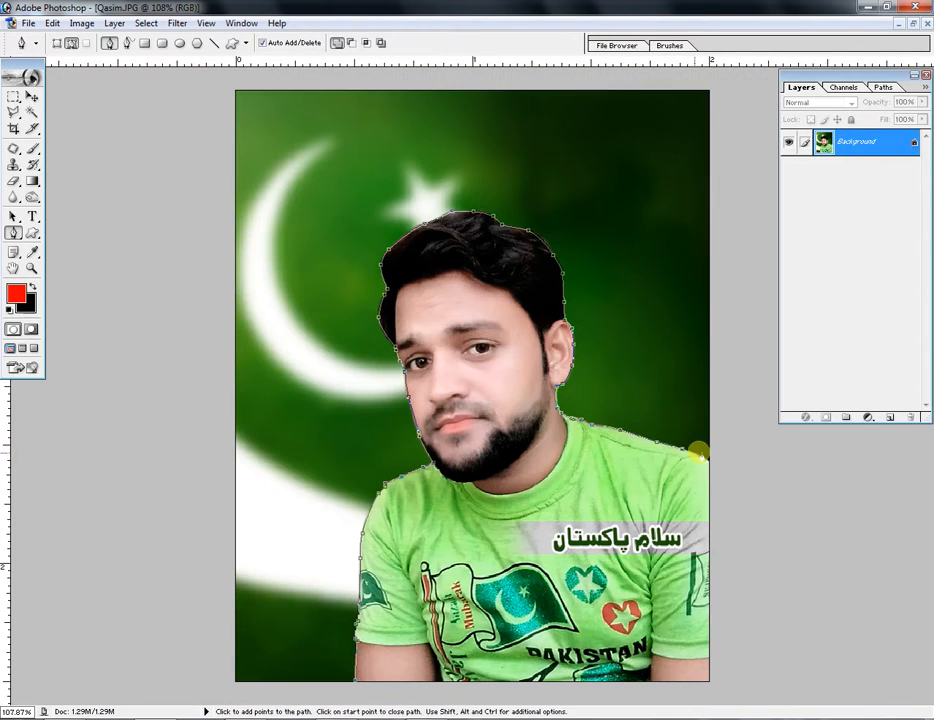
drag(720, 482, 728, 504)
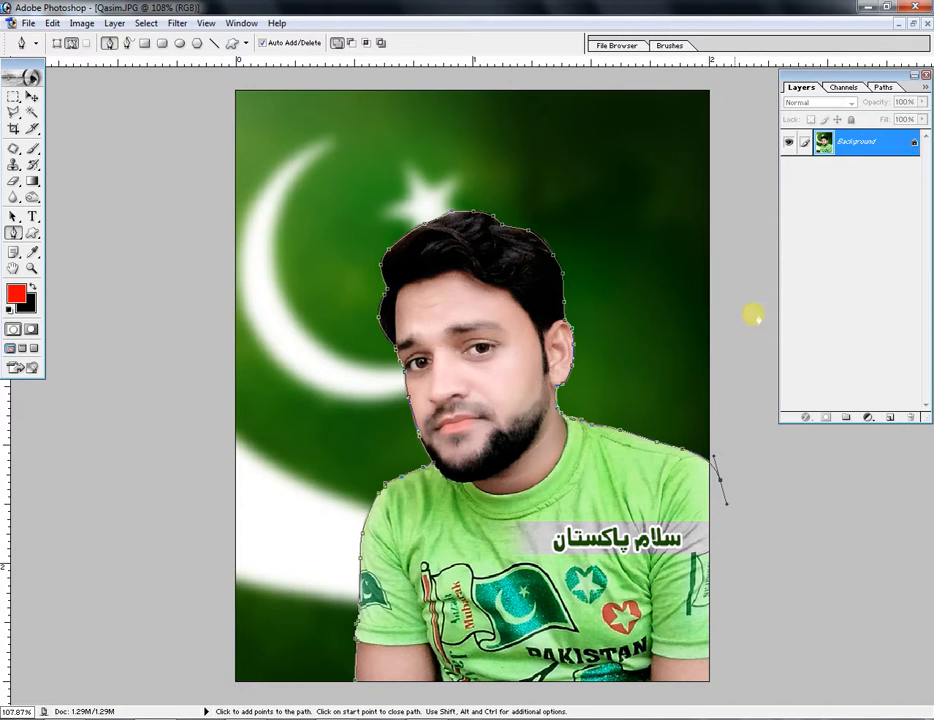
- Route the path outside the canvas around the background to the starting arm and convert it to a selection
click(717, 75)
click(196, 80)
drag(120, 631, 125, 644)
click(268, 698)
drag(316, 697, 344, 694)
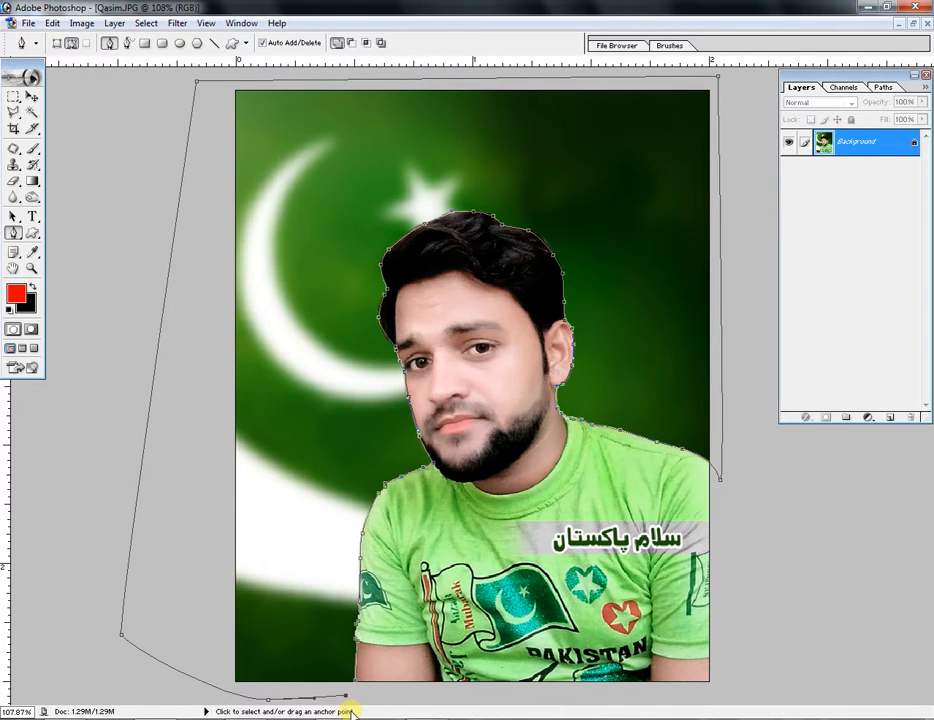
key(ctrl+Return)
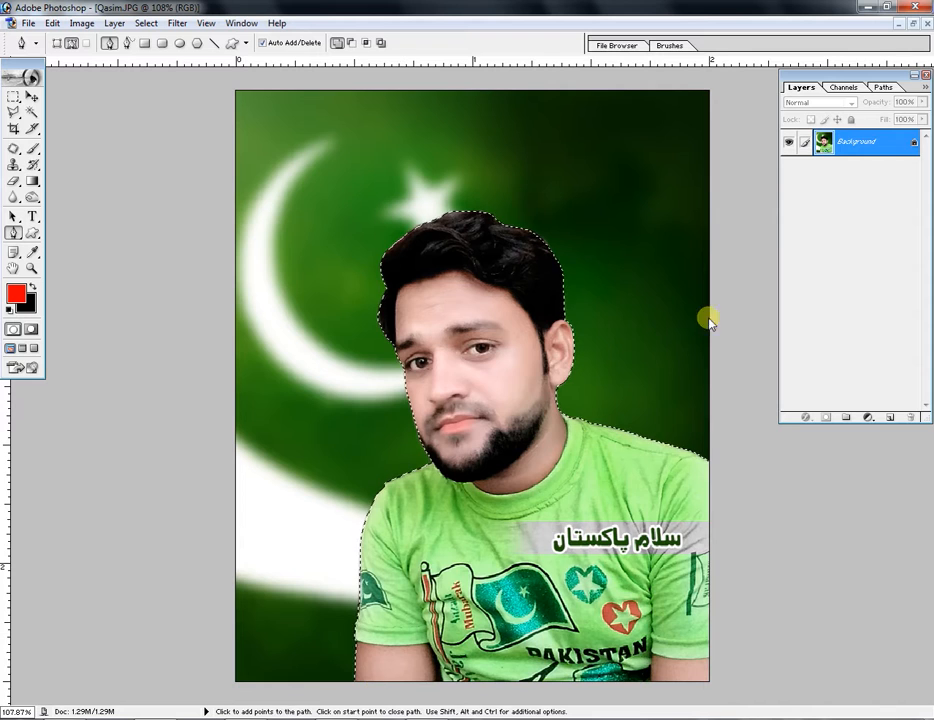
- Convert the locked Background into Layer 0 and delete the green backdrop around the man
double_click(858, 145)
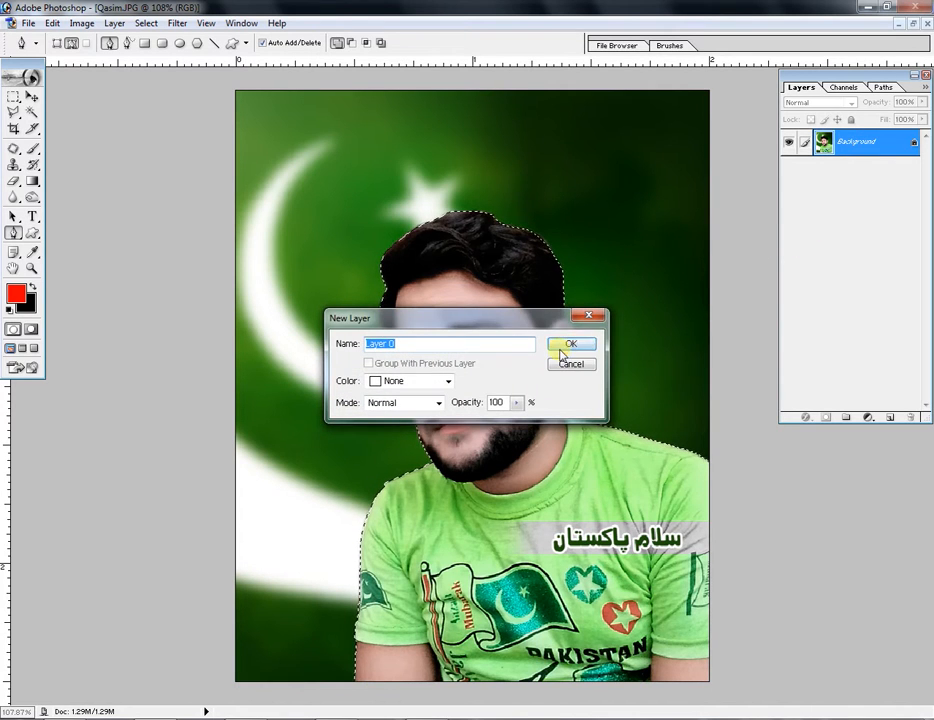
click(567, 346)
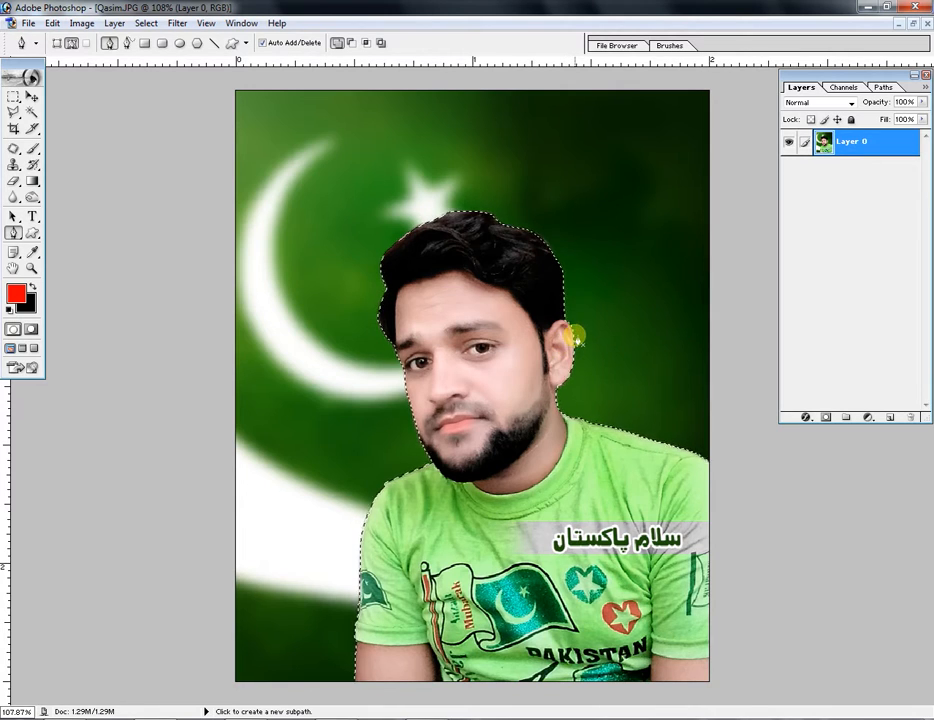
key(ctrl+shift+i)
key(Delete)
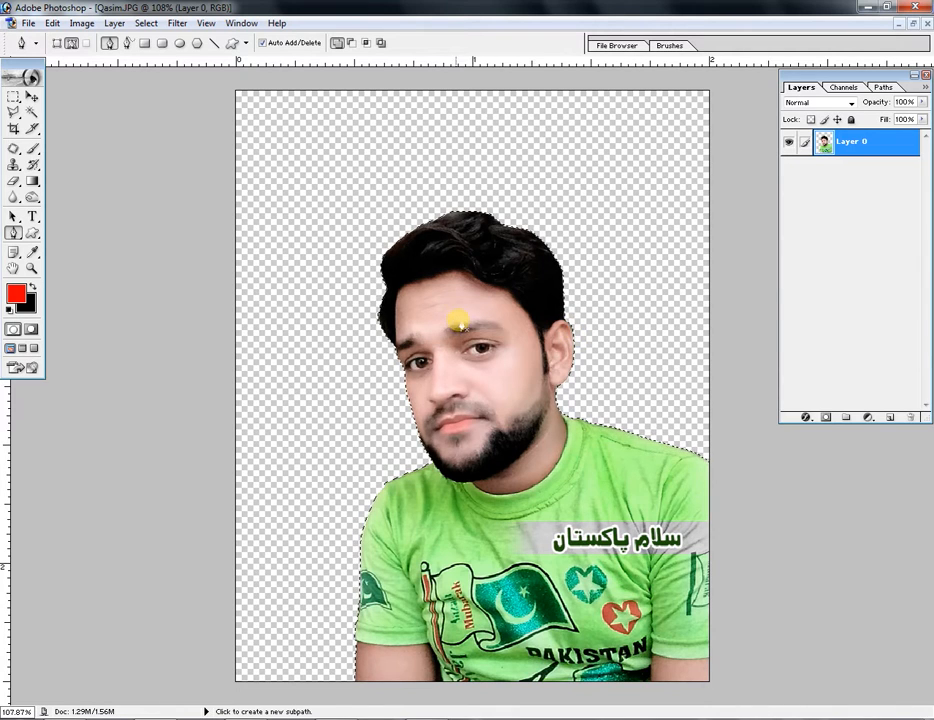
- Clear the selection, then duplicate the cutout layer and make the original Layer 0 active
key(ctrl+d)
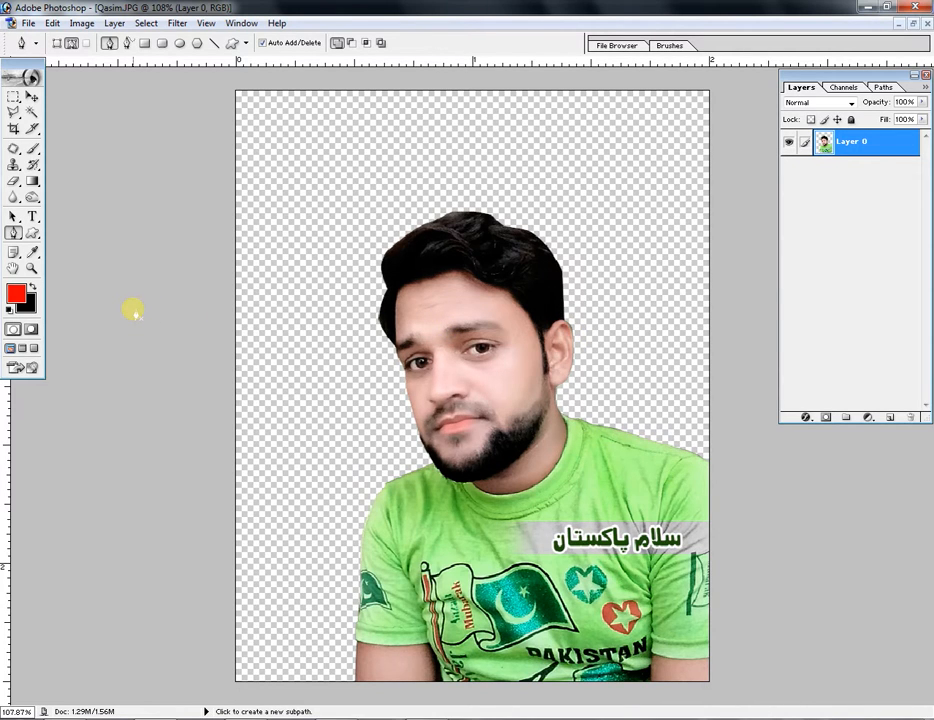
key(ctrl+j)
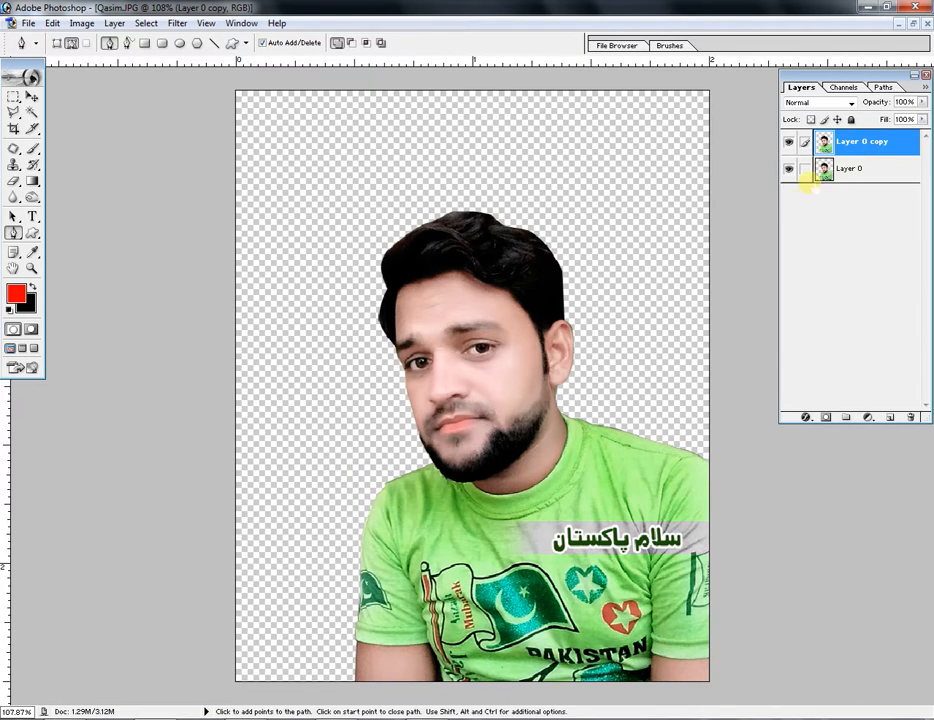
click(824, 168)
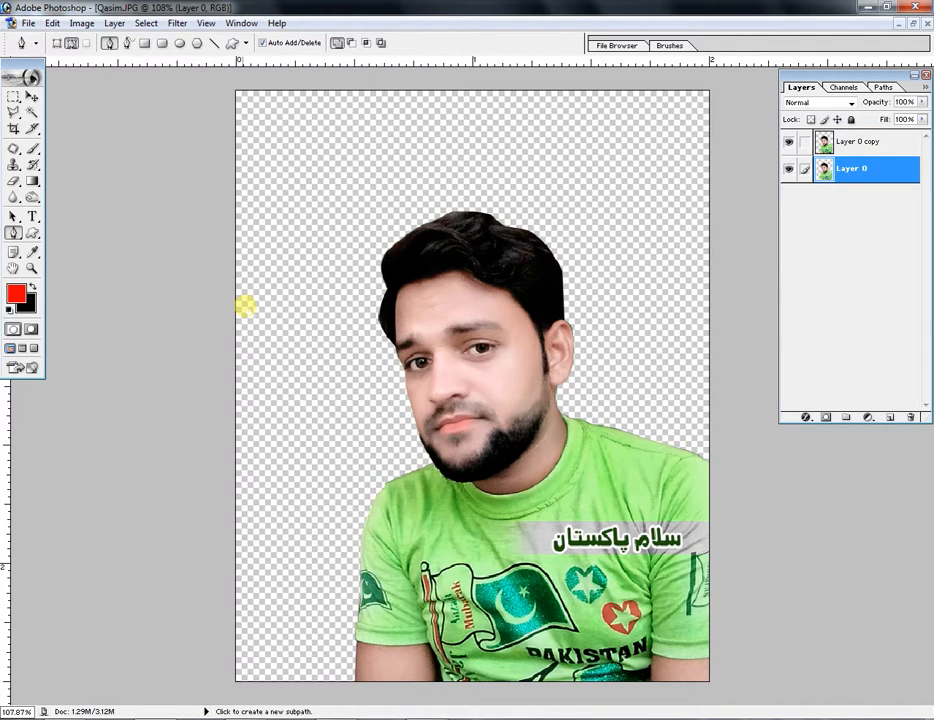
- Set the background colour to bright blue and the foreground colour to white (FFFFFF)
click(26, 302)
drag(666, 507, 665, 518)
click(629, 440)
click(780, 429)
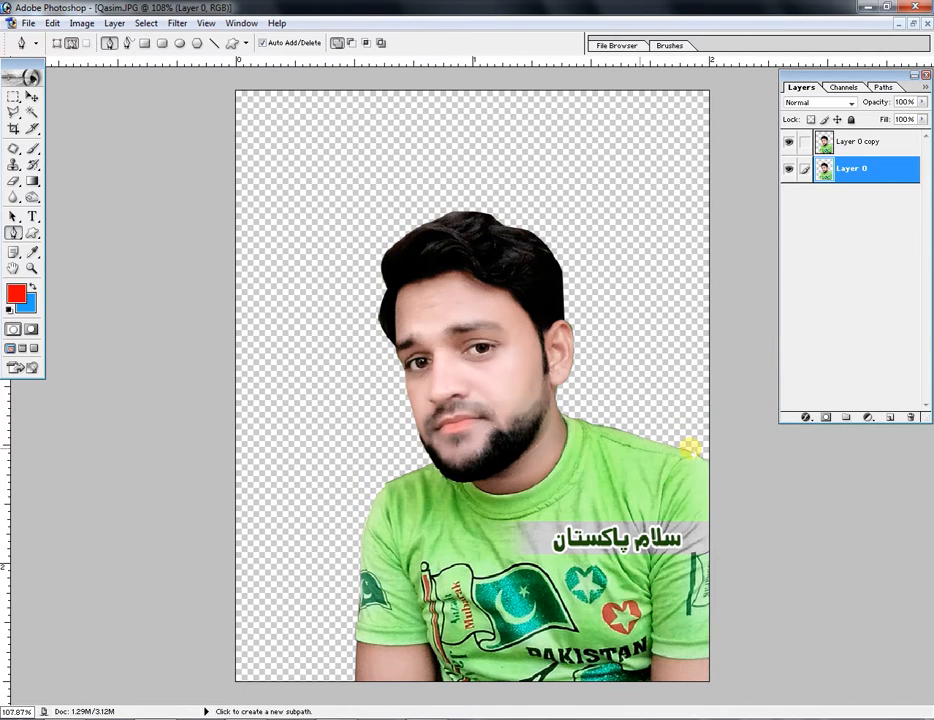
click(15, 292)
drag(470, 445, 417, 396)
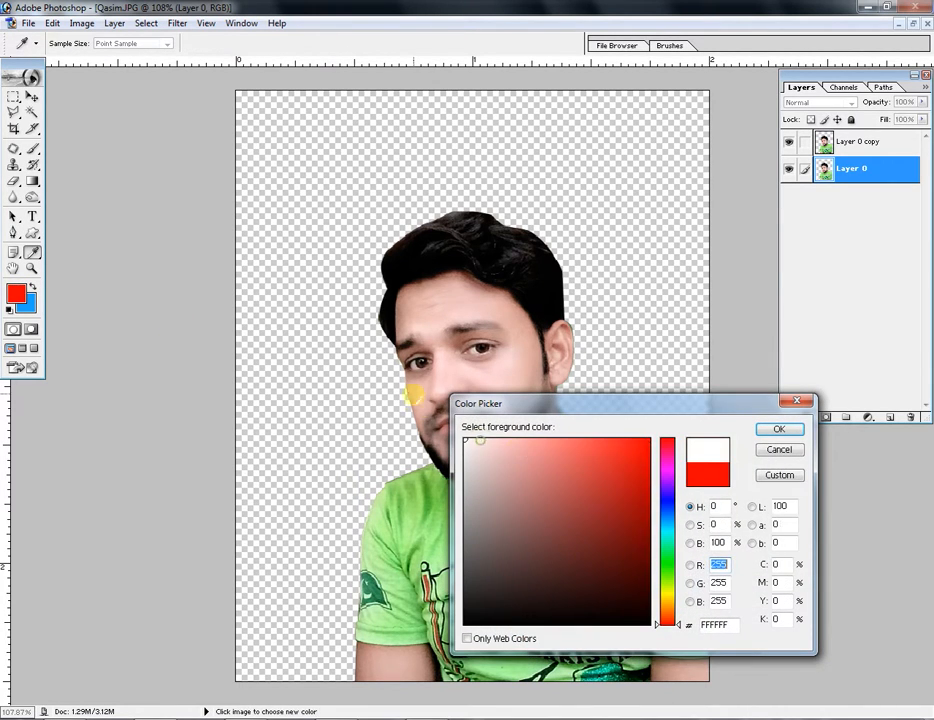
click(785, 430)
key(p)
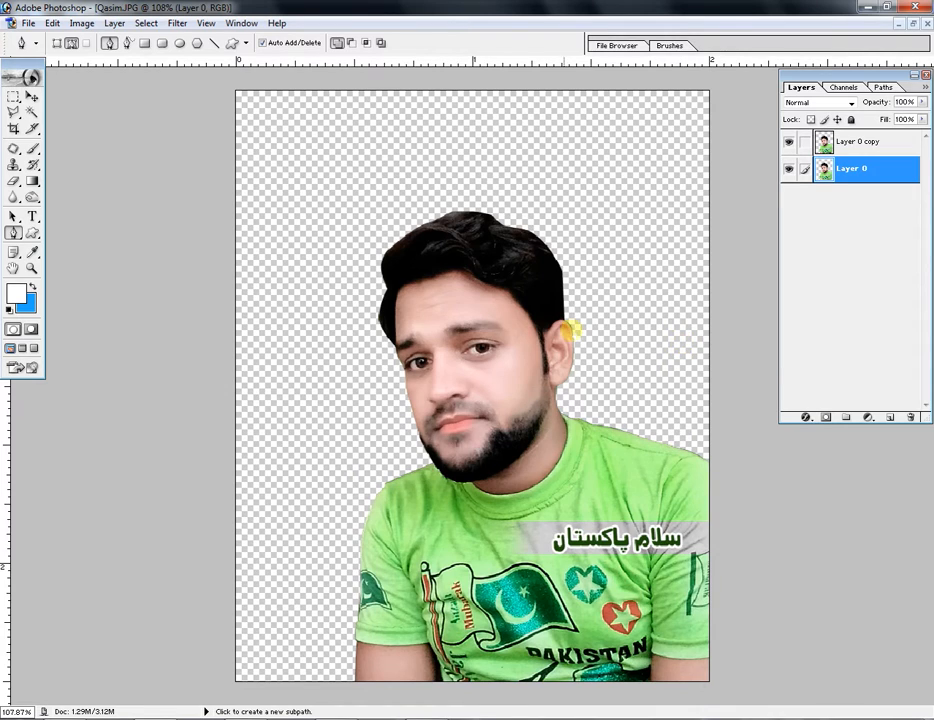
- Fill Layer 0 with blue and apply a white-to-blue diamond gradient from the man's forehead to the lower-right corner
key(ctrl+BackSpace)
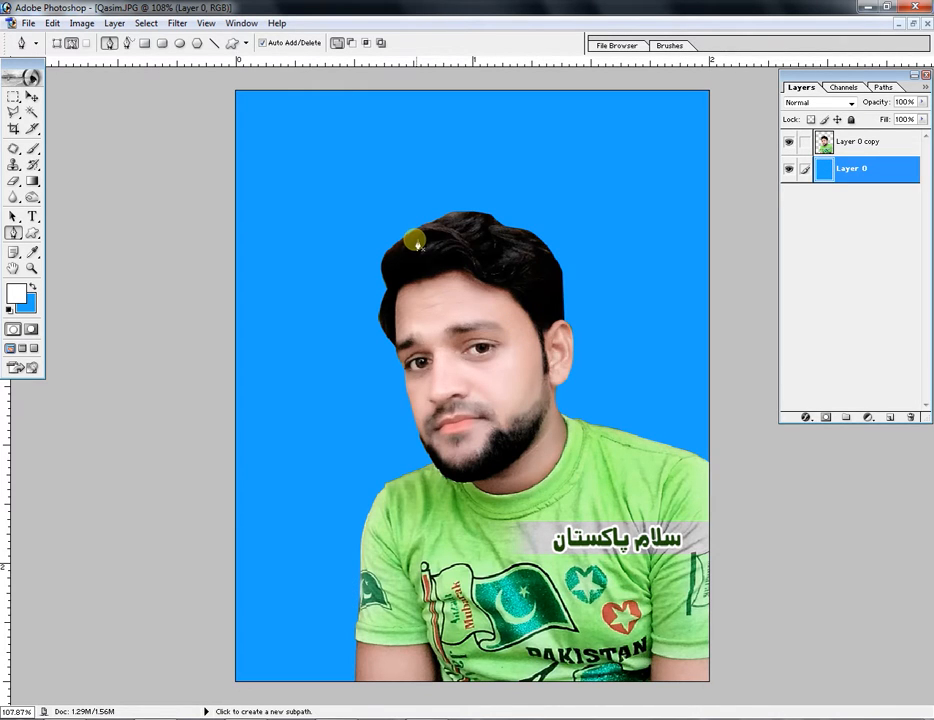
click(33, 182)
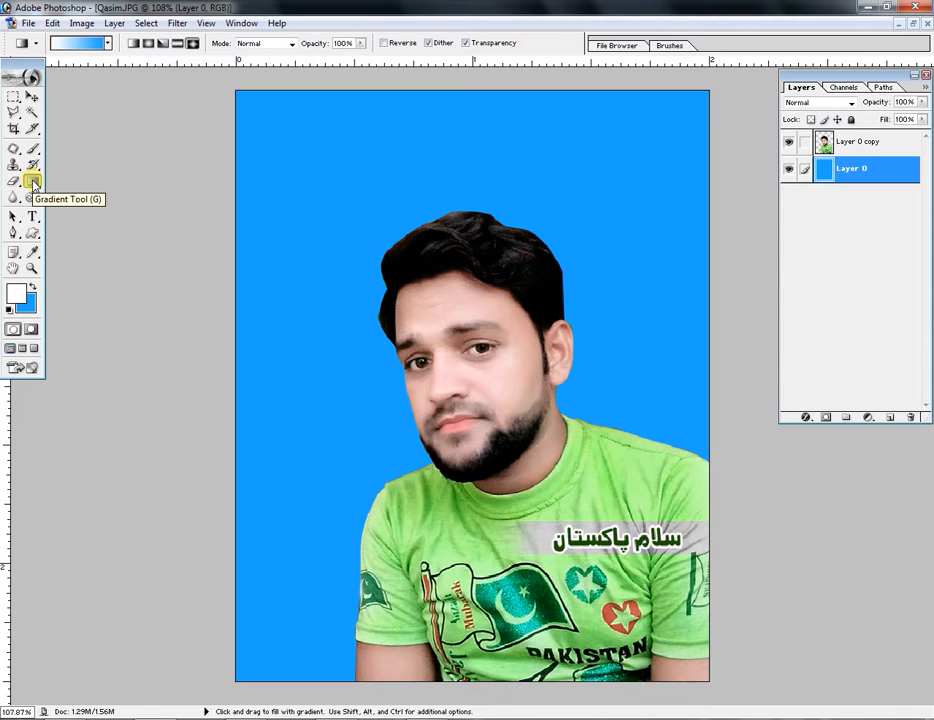
drag(440, 315, 666, 678)
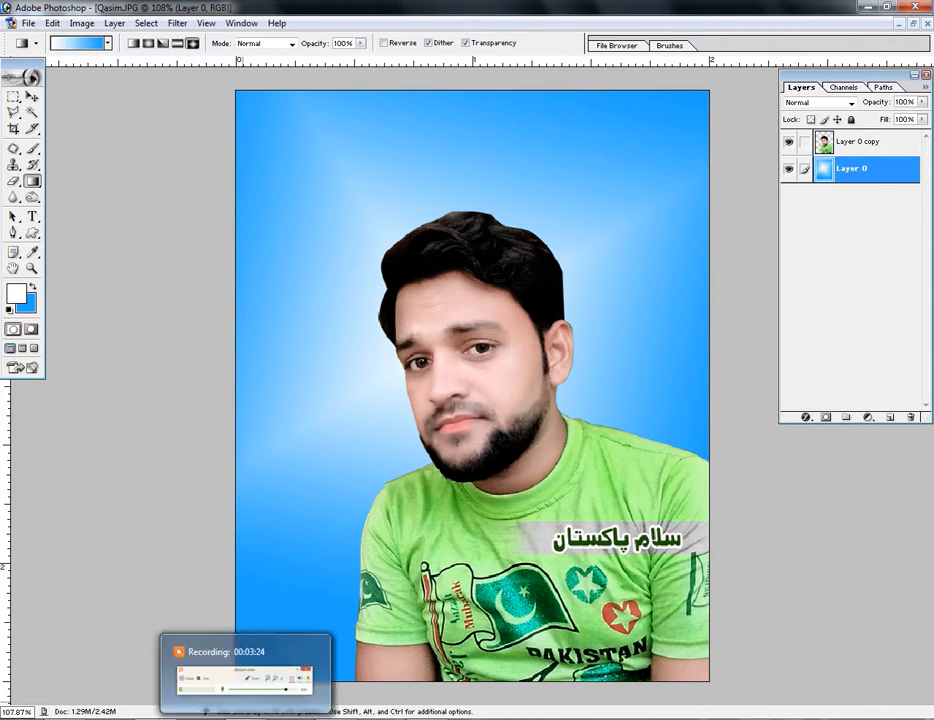
click(245, 680)
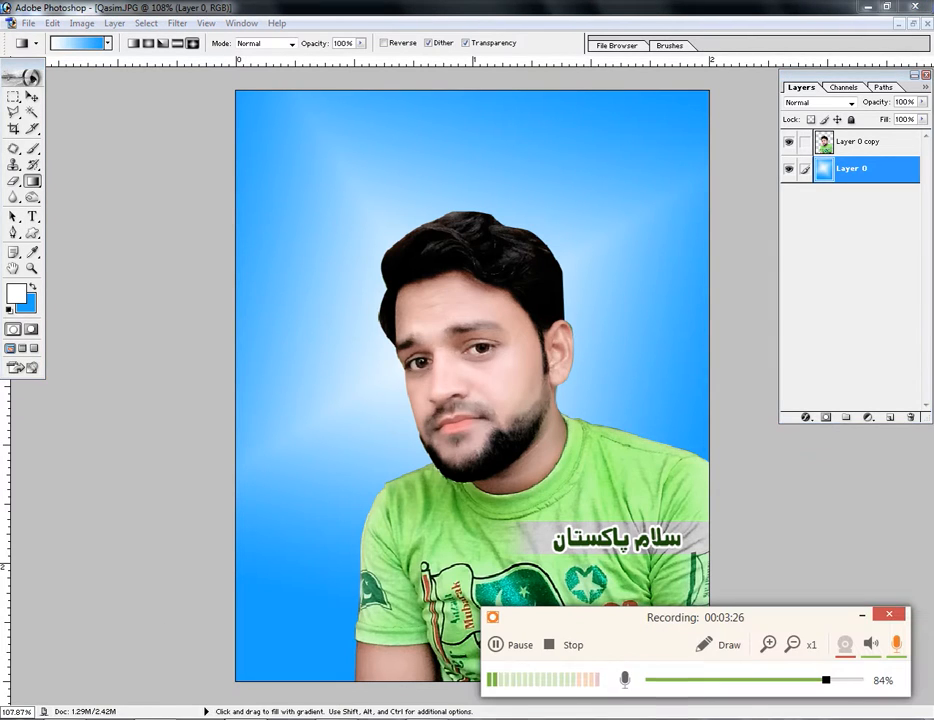